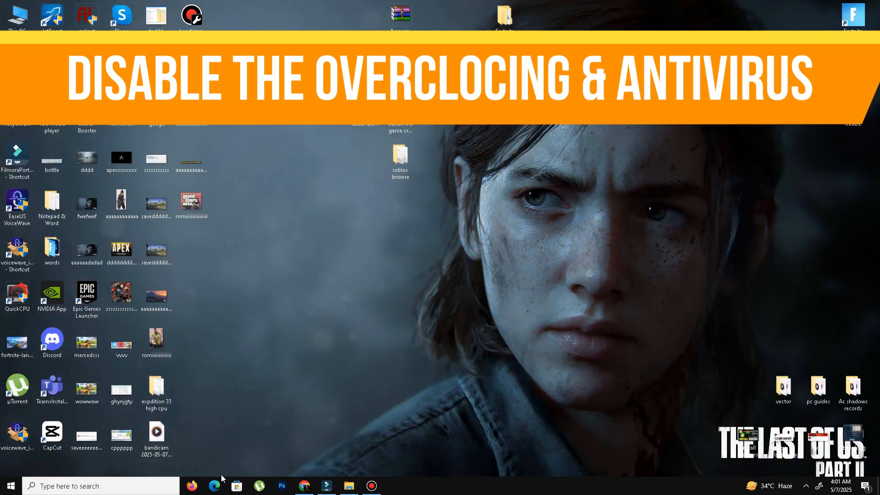
Launch Windows Security and switch Real-time protection off under Virus & threat protection settings.
{"action": "left_click", "coordinate": [104, 486]}
{"action": "type", "text": "windo"}
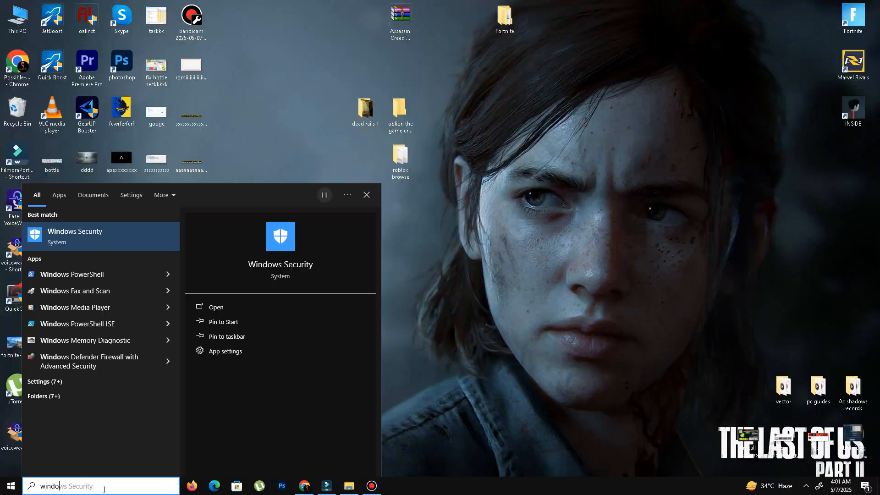
{"action": "key", "text": "Return"}
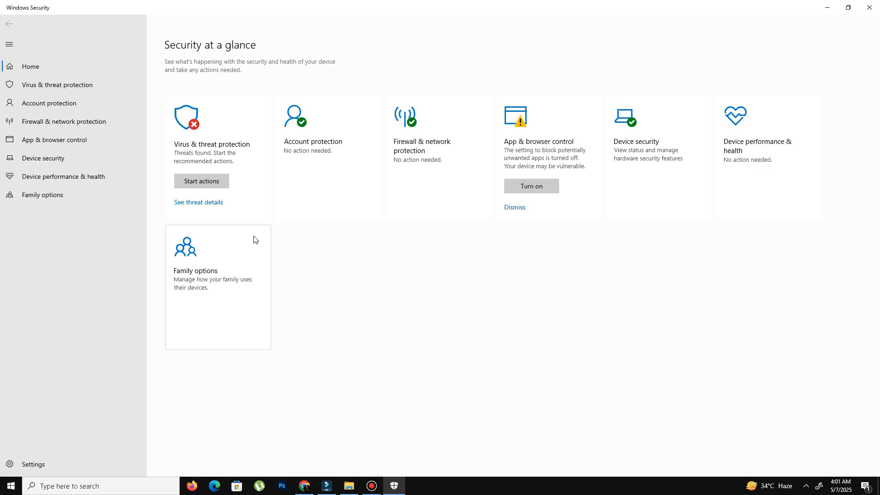
{"action": "left_click", "coordinate": [230, 148]}
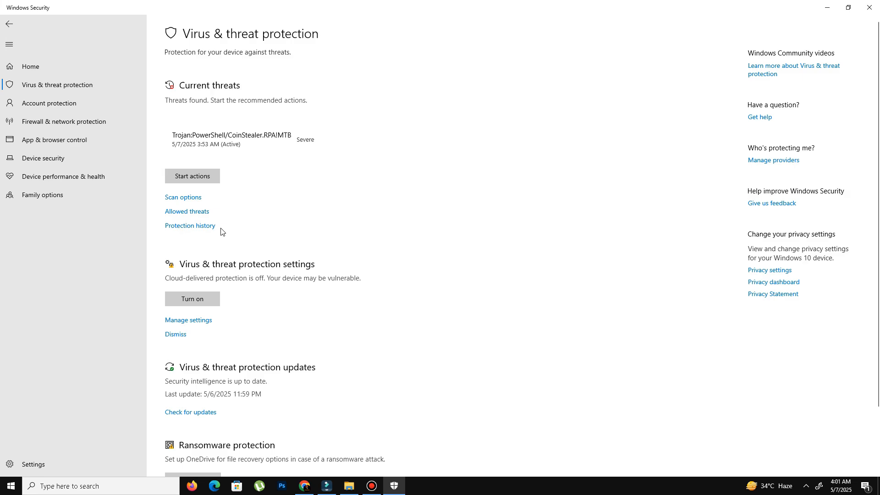
{"action": "left_click", "coordinate": [188, 320]}
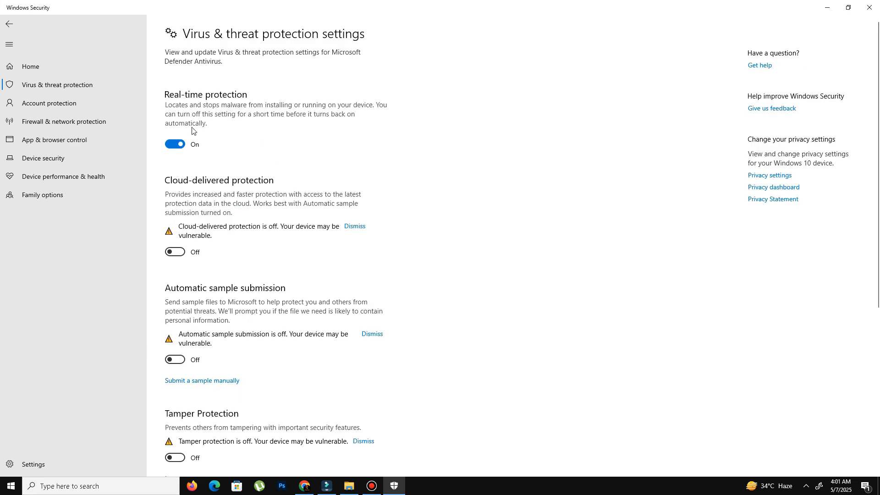
{"action": "left_click", "coordinate": [174, 144]}
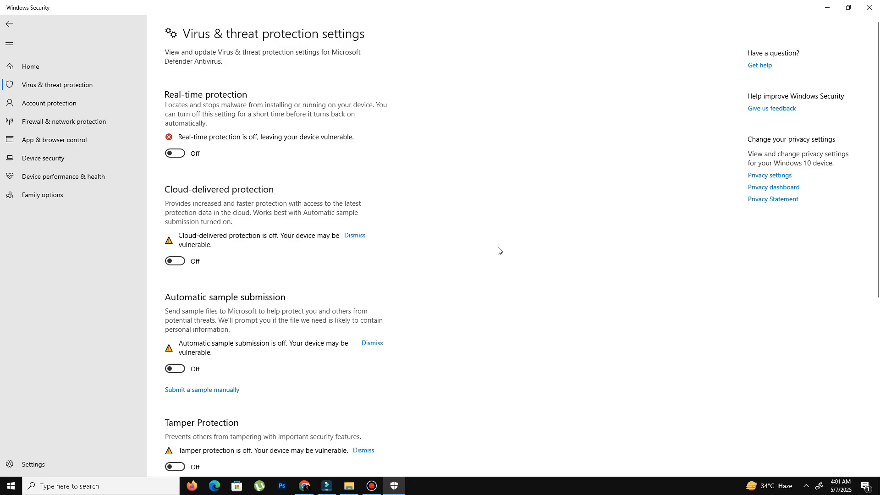
{"action": "scroll", "coordinate": [495, 248], "scroll_direction": "down", "scroll_amount": 2}
{"action": "scroll", "coordinate": [495, 246], "scroll_direction": "up", "scroll_amount": 2}
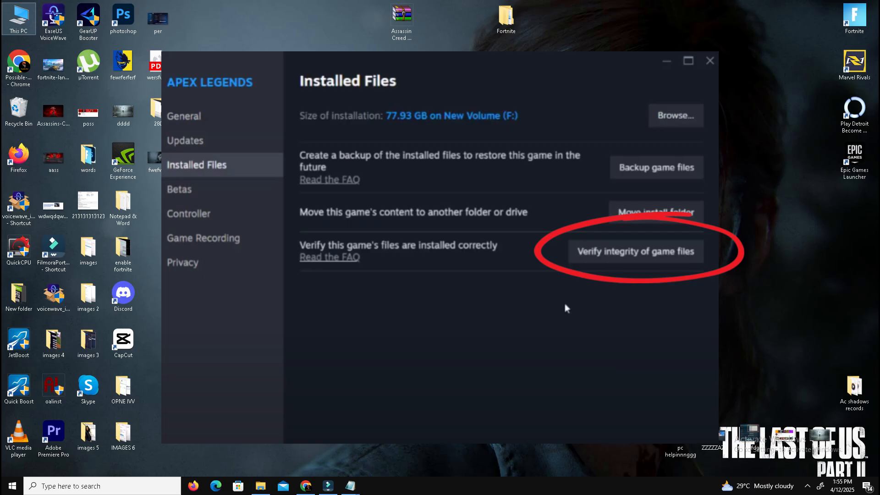